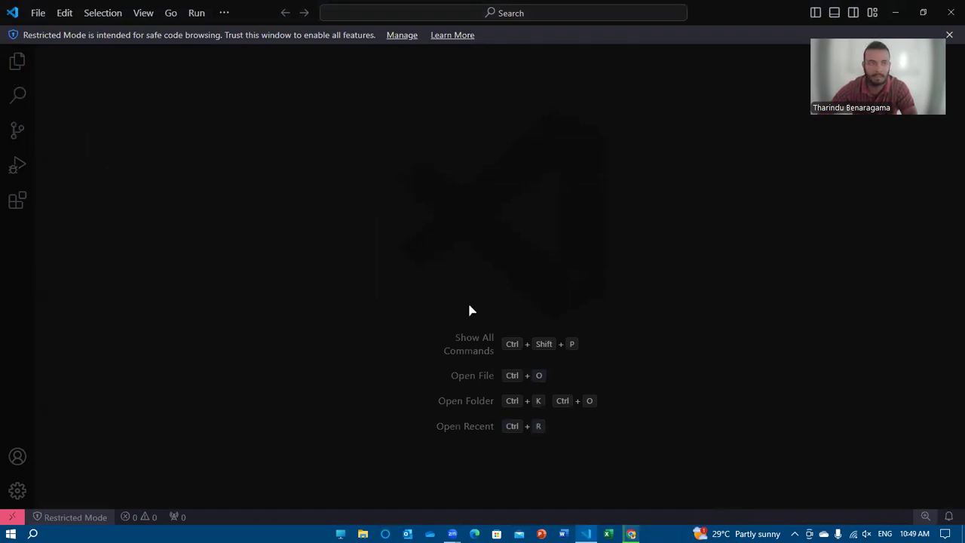
Create a new text file with its language mode set to HTML, and close the Visual Studio Code window
click(37, 13)
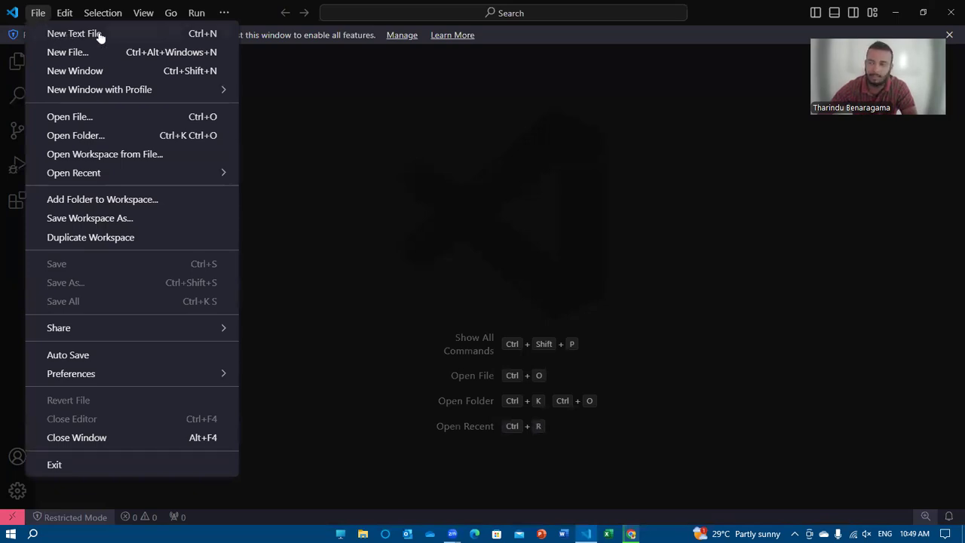
click(138, 33)
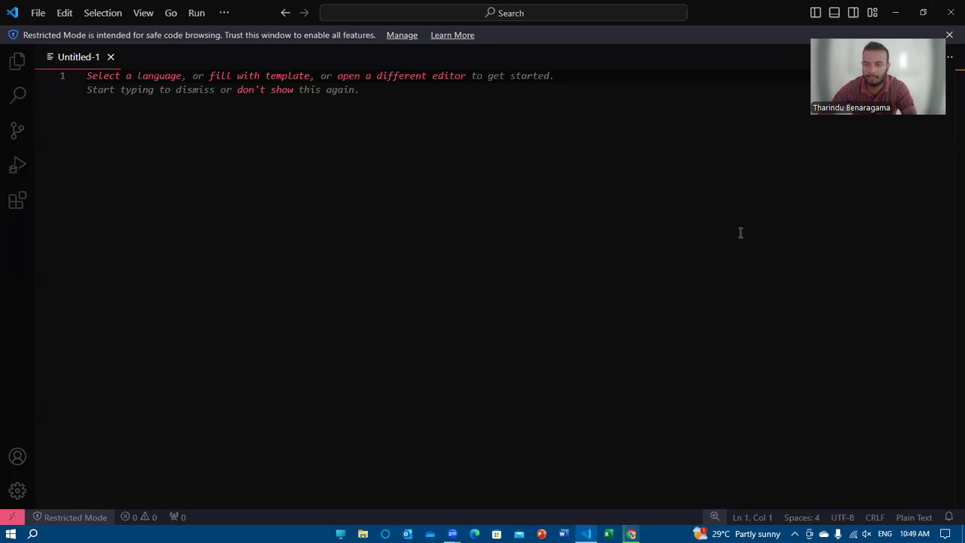
click(914, 518)
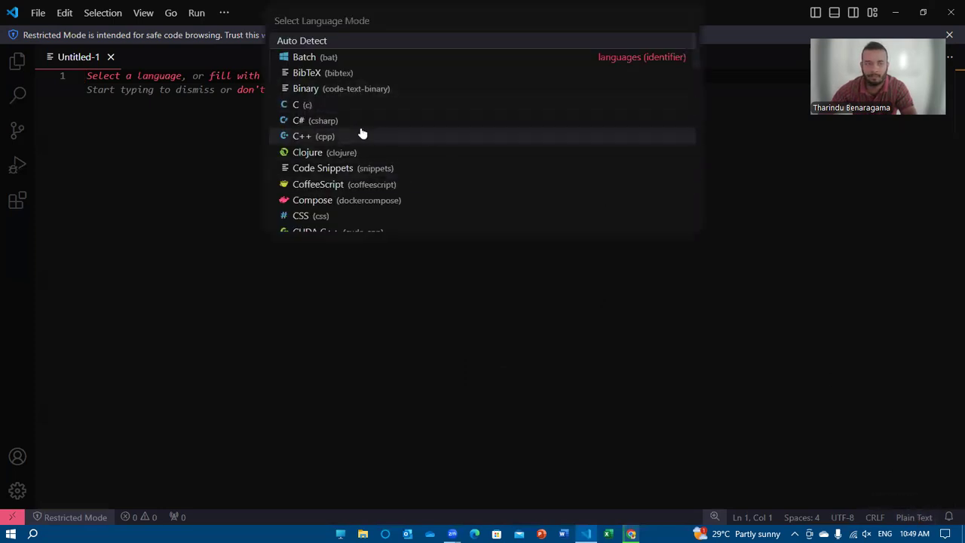
scroll(362, 133, down, 5)
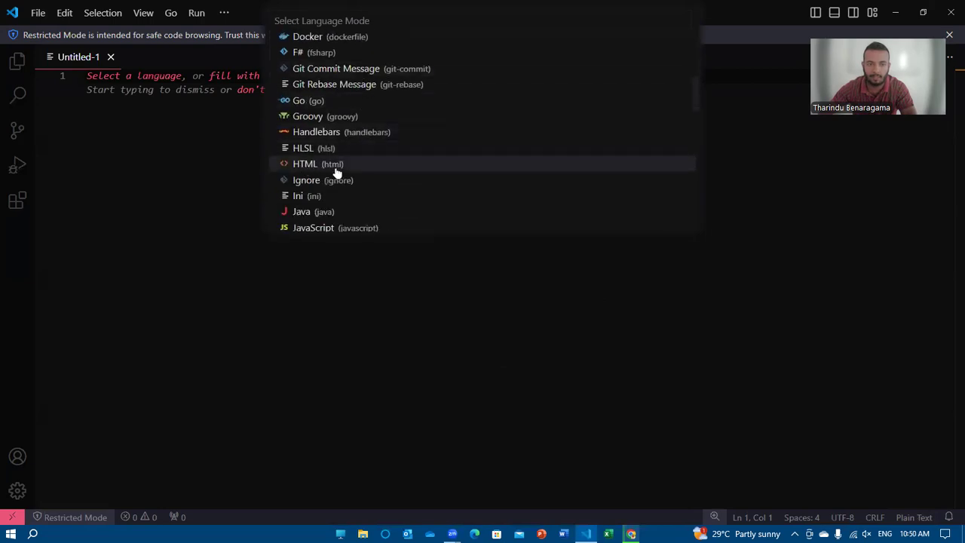
click(360, 168)
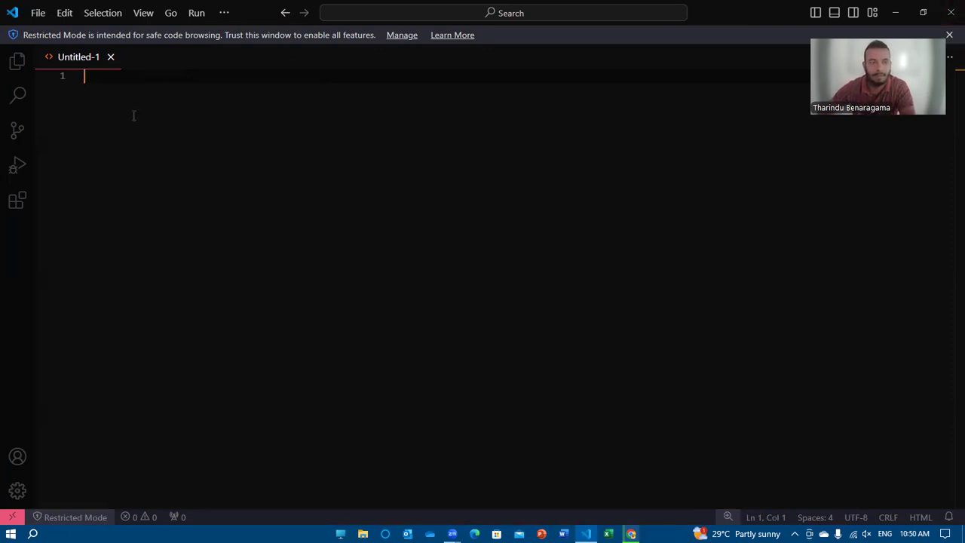
click(952, 12)
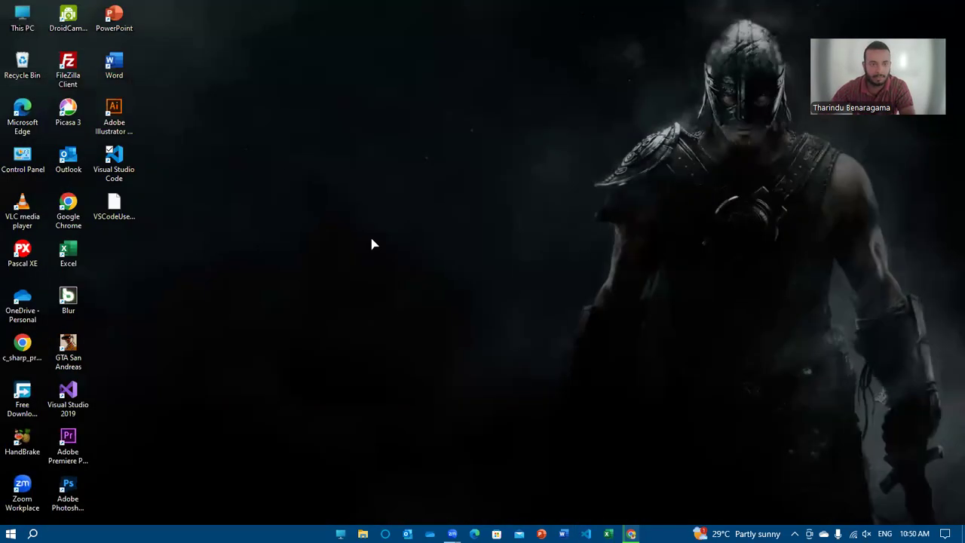
right_click(389, 160)
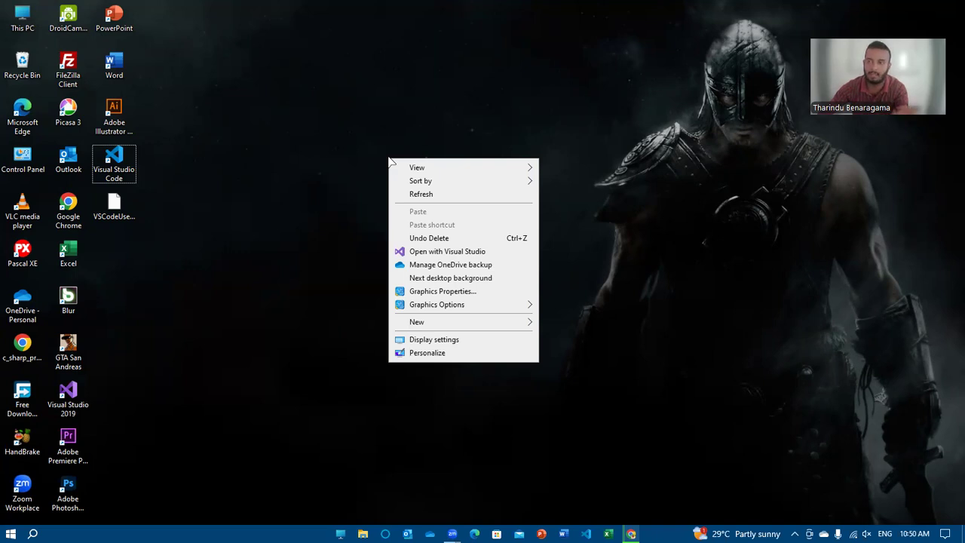
mouse_move(430, 323)
click(253, 228)
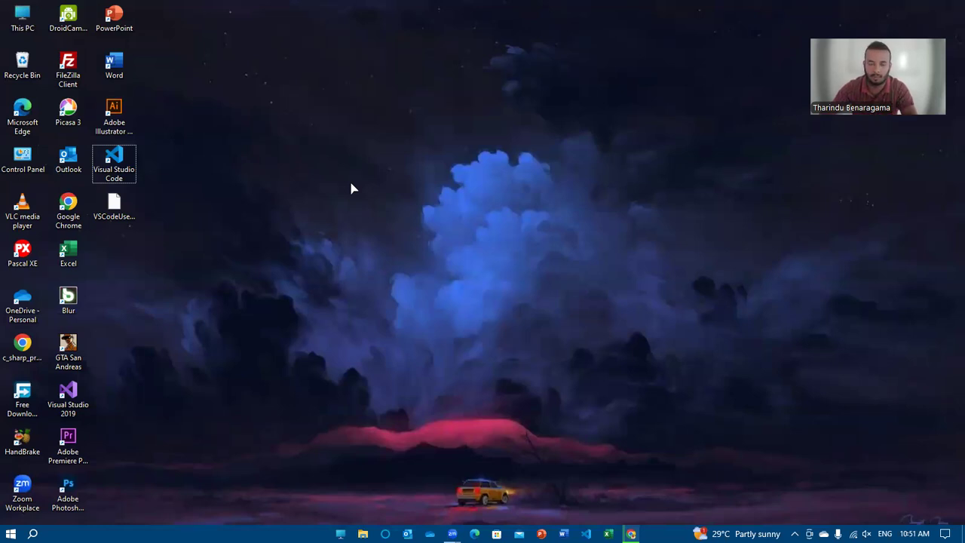
Create a new folder on the desktop named "VOC web site"
right_click(351, 188)
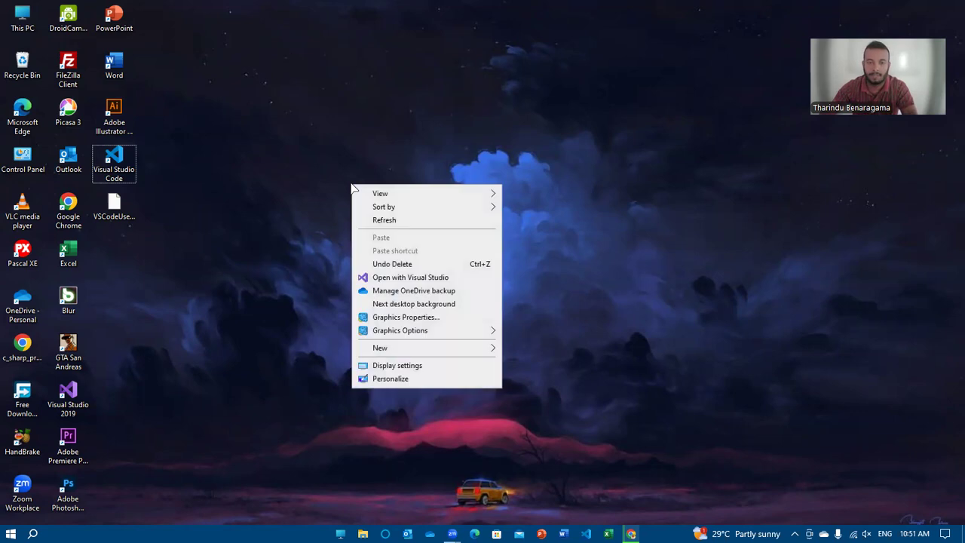
mouse_move(374, 350)
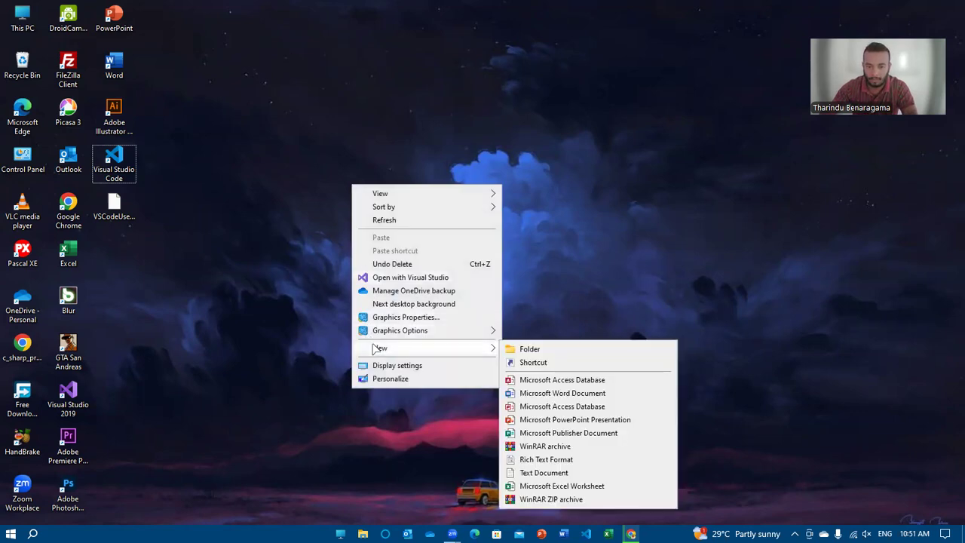
click(581, 350)
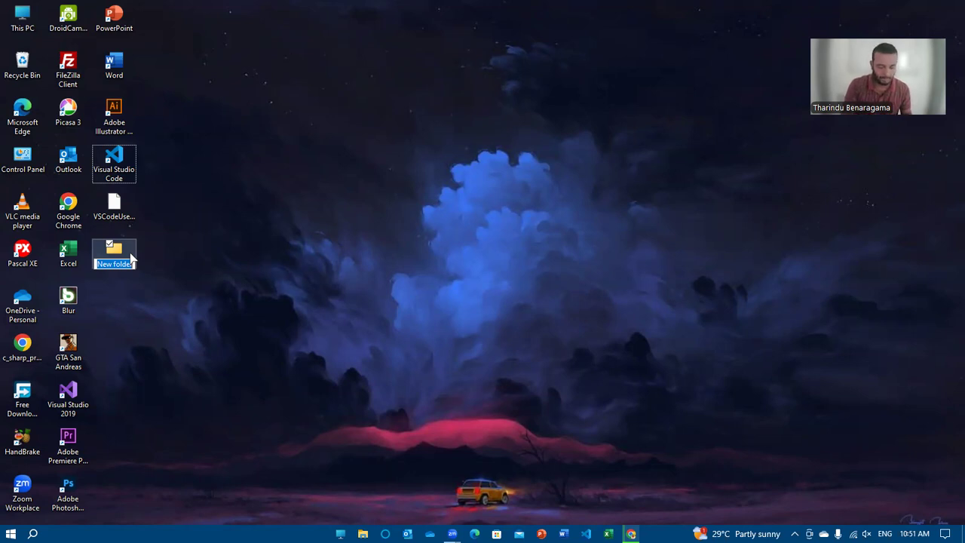
text(VOC)
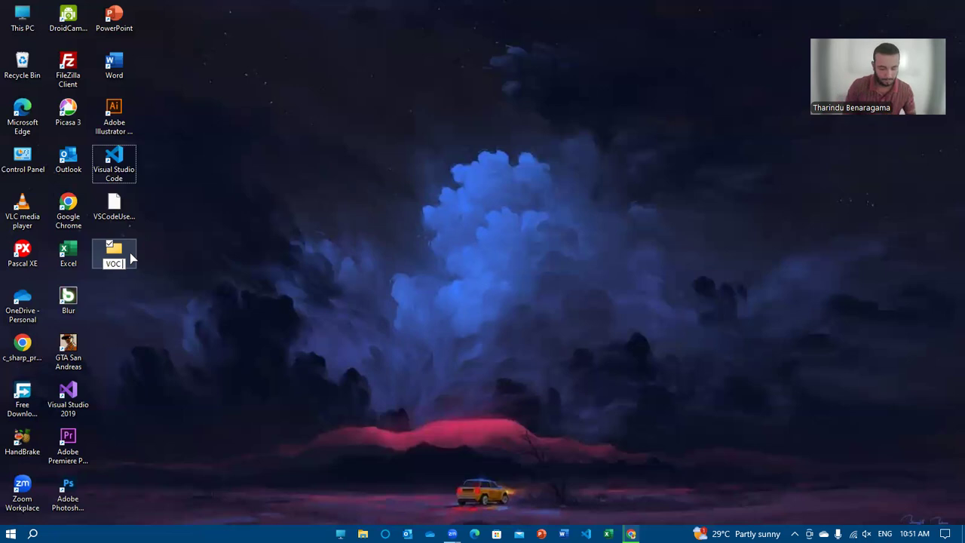
text(web site)
click(158, 258)
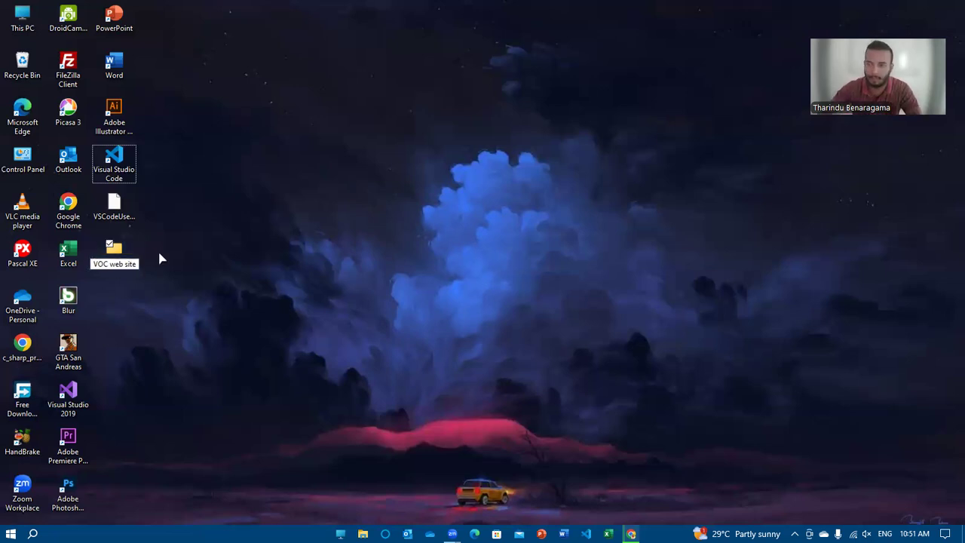
Open the VOC web site folder and create a subfolder named "document" in it
double_click(117, 254)
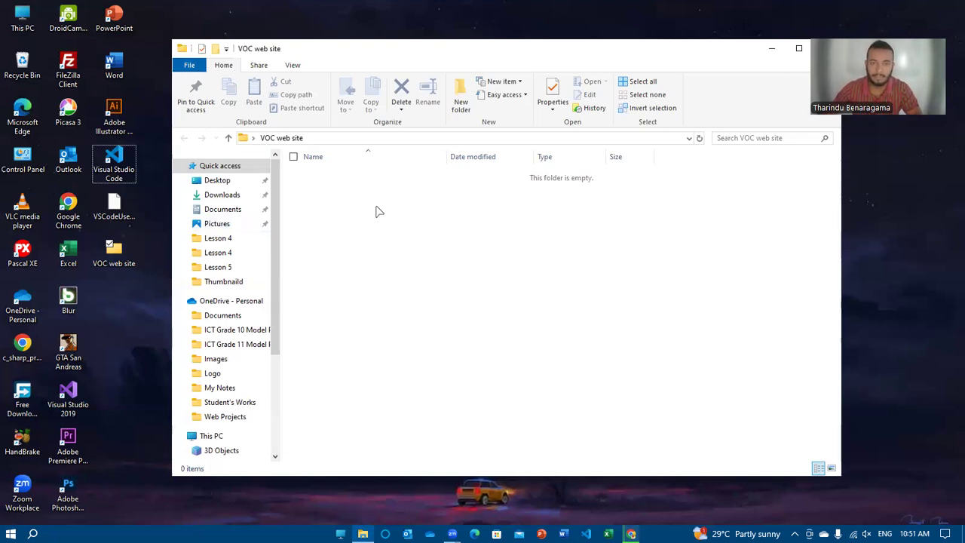
right_click(377, 208)
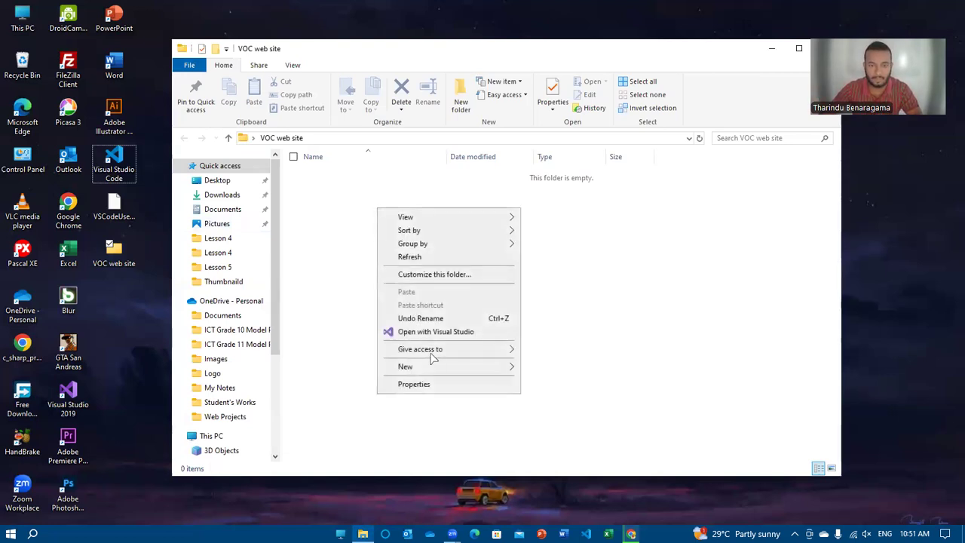
click(463, 102)
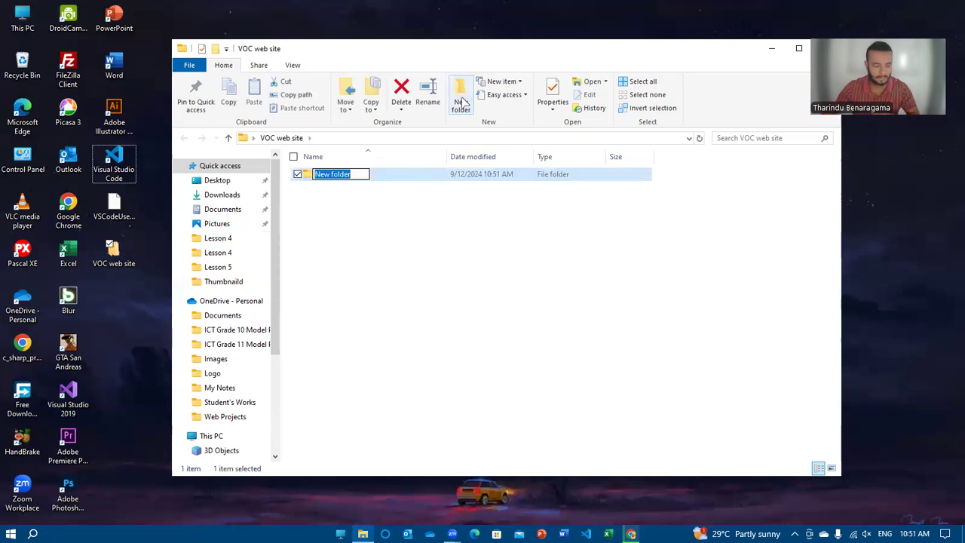
text(do)
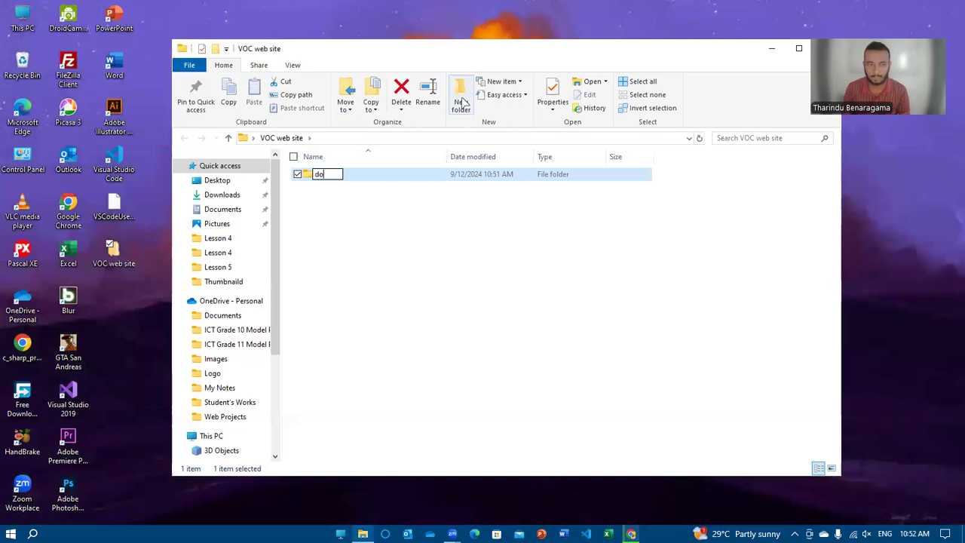
text(cument)
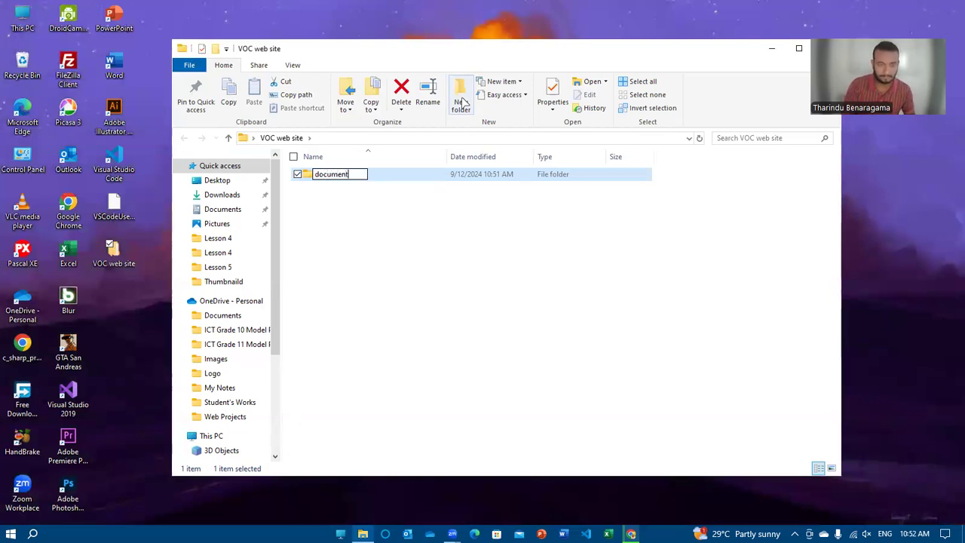
click(474, 208)
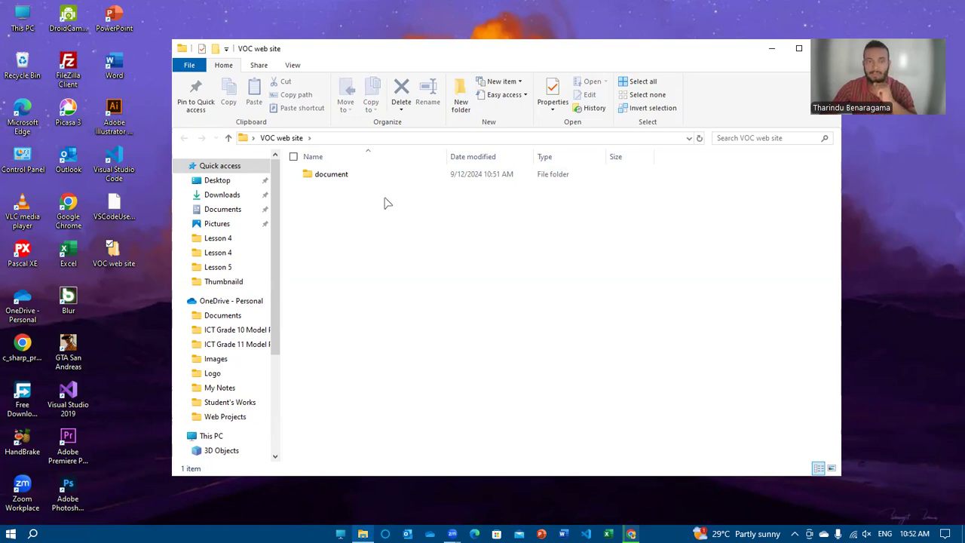
Create a subfolder named "video" in the VOC web site folder
right_click(346, 201)
mouse_move(486, 361)
click(528, 361)
text(videos)
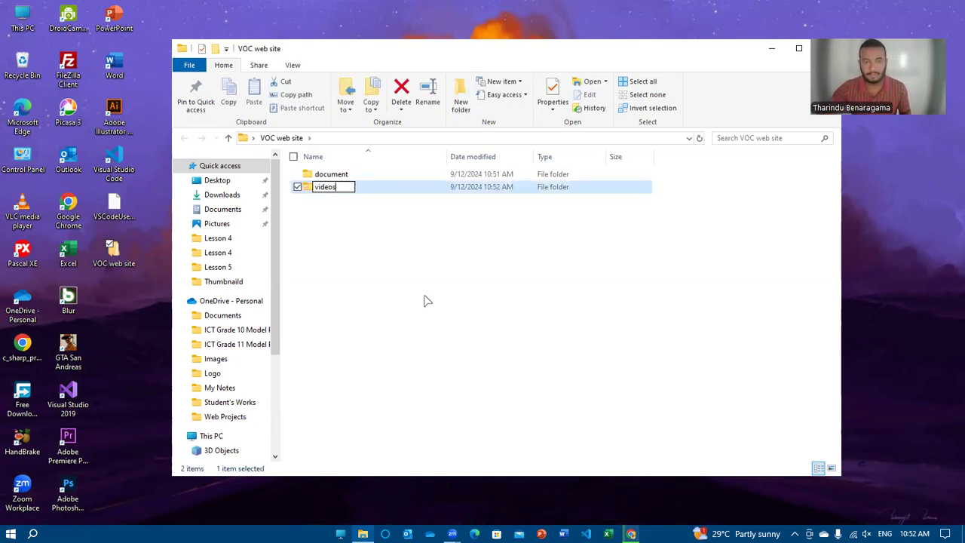
key(BackSpace)
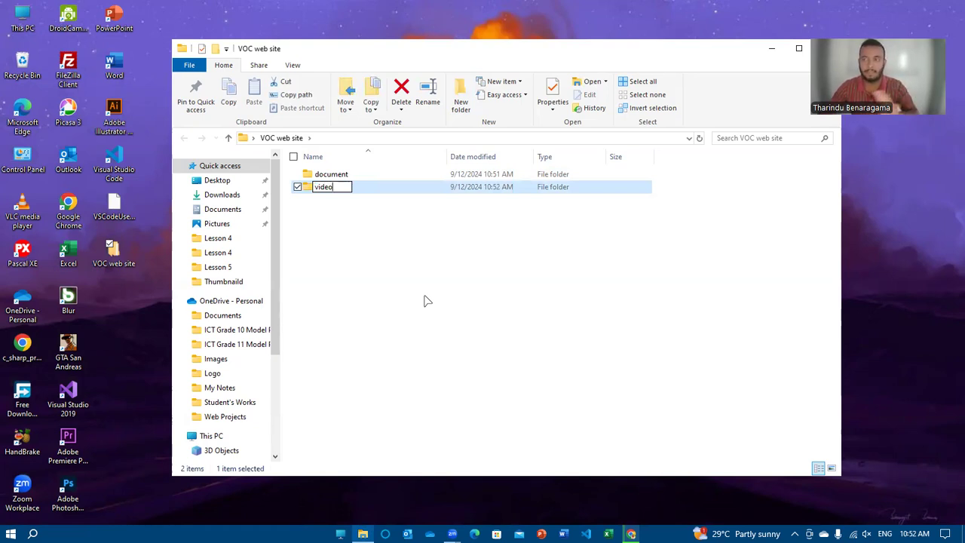
click(362, 230)
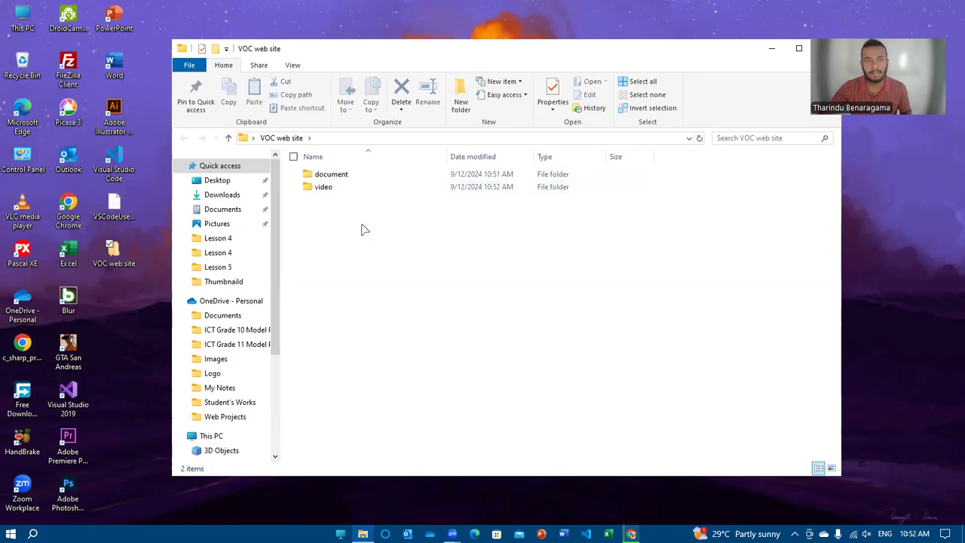
Create a subfolder named "img" in the VOC web site folder
right_click(360, 221)
mouse_move(419, 380)
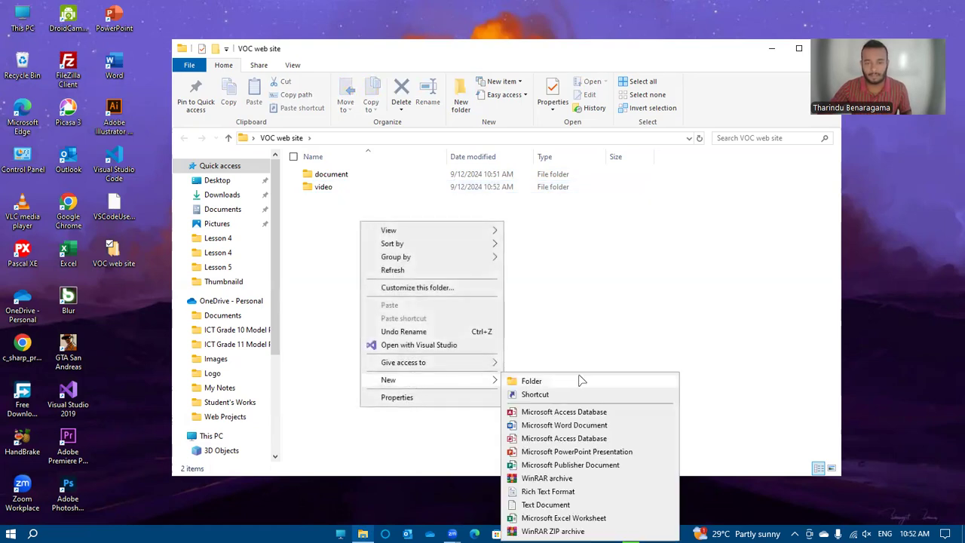
click(581, 381)
text(i)
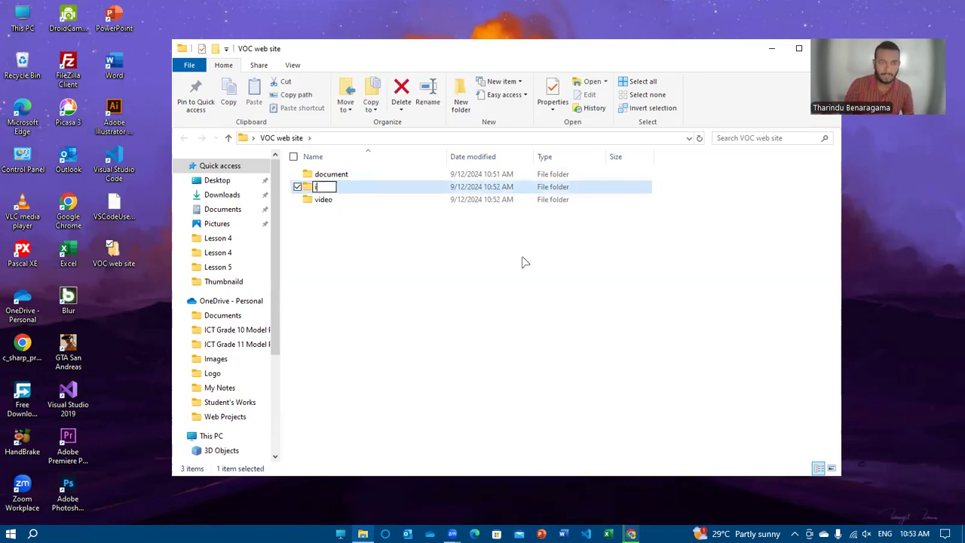
text(mg)
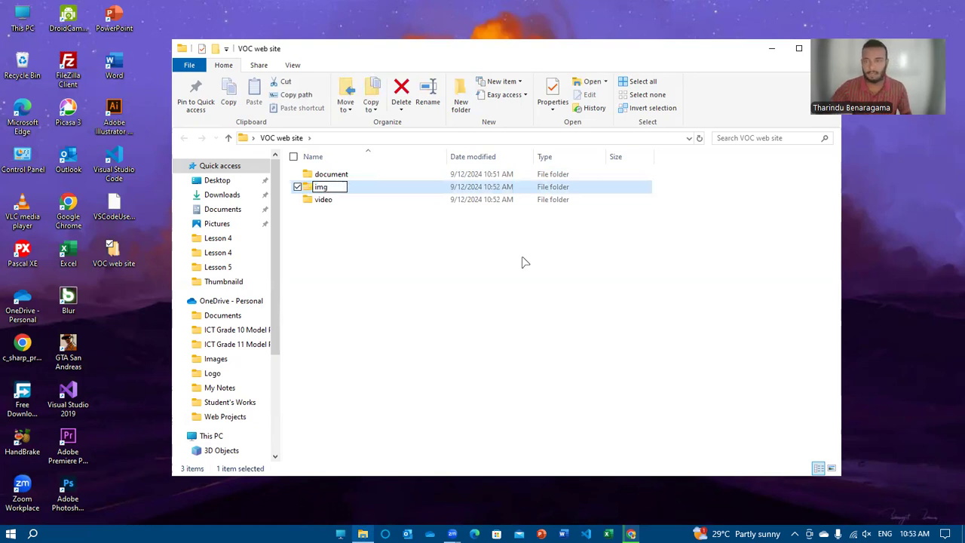
click(526, 263)
Create a subfolder named "audio" in the VOC web site folder
right_click(359, 237)
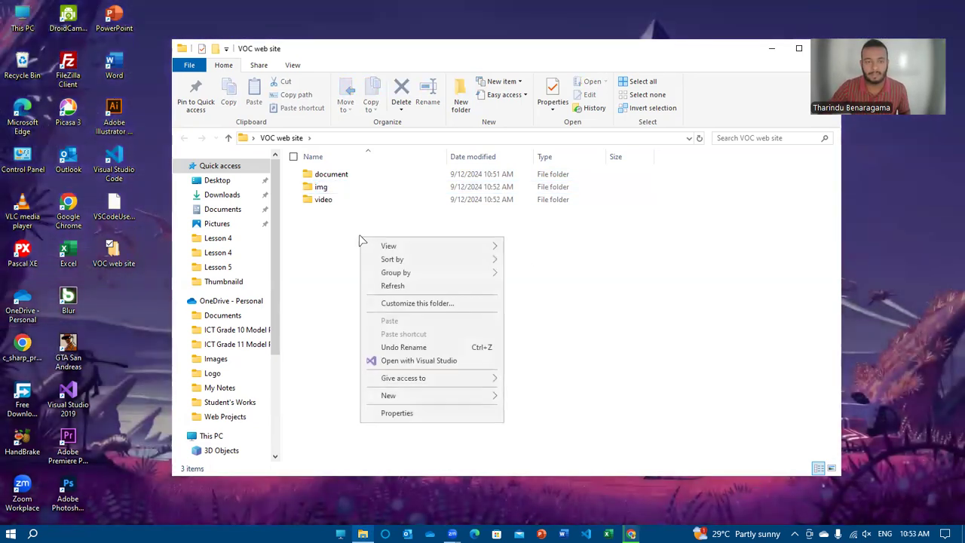
mouse_move(427, 401)
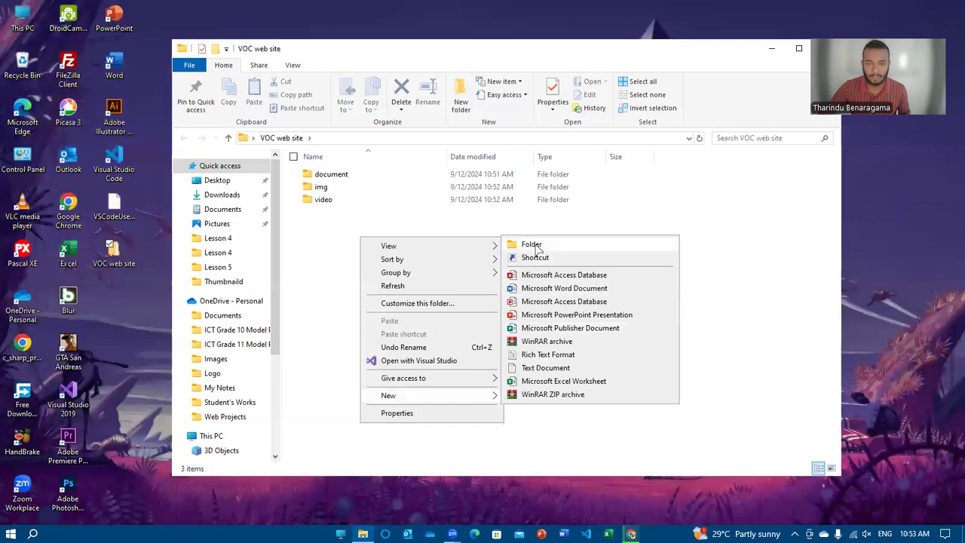
click(534, 248)
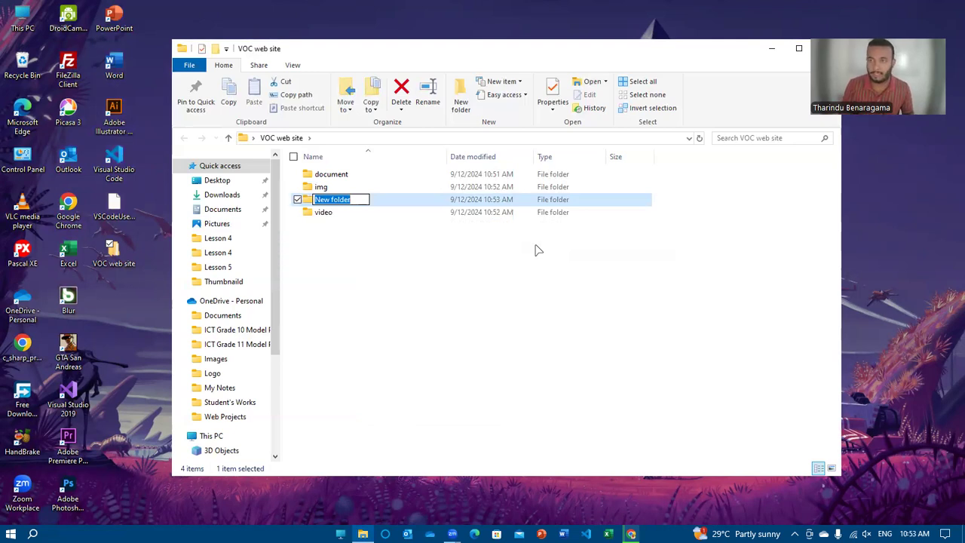
text(audio)
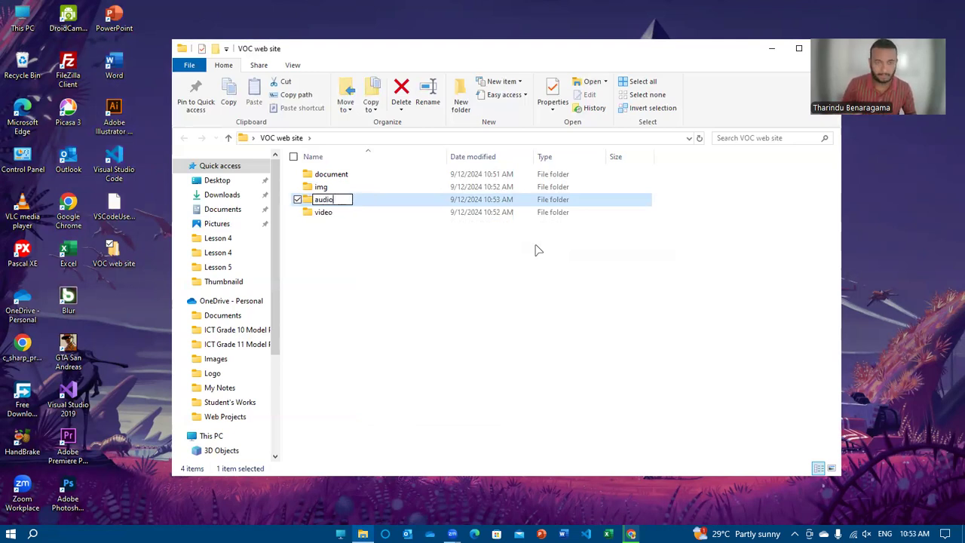
click(400, 262)
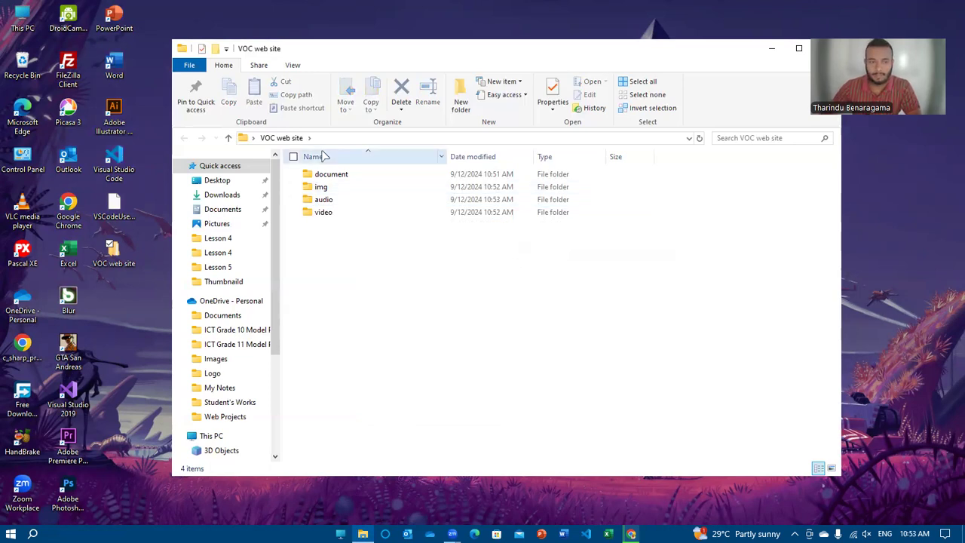
right_click(363, 258)
mouse_move(419, 414)
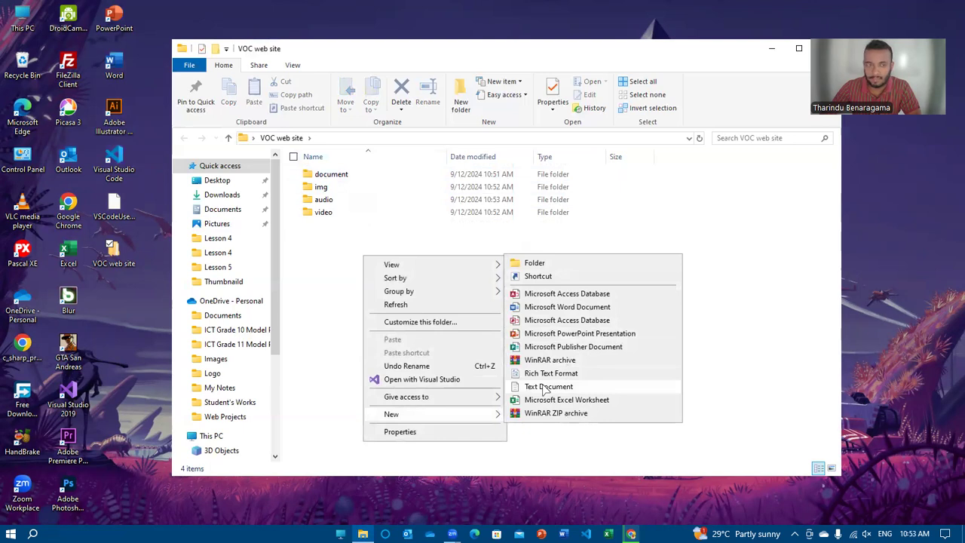
click(309, 290)
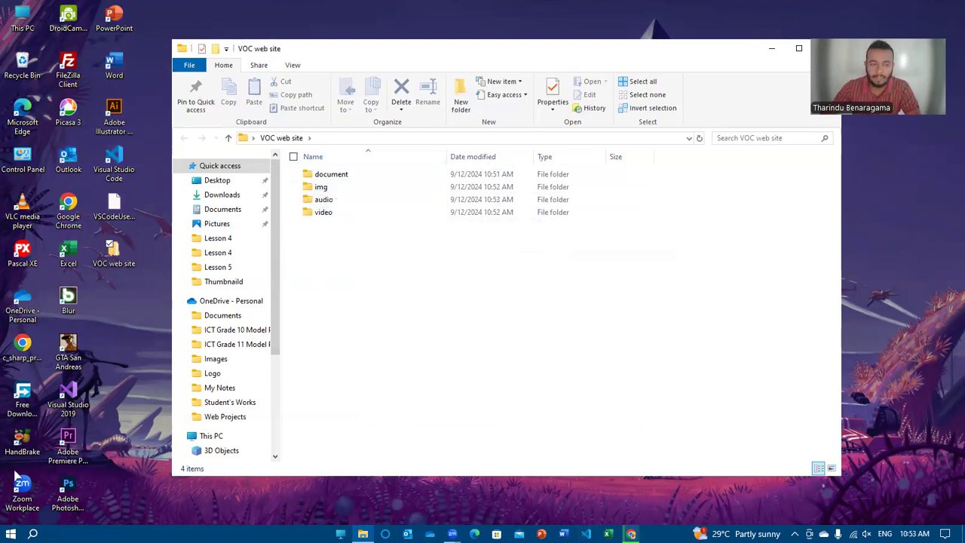
Launch Visual Studio Code from the desktop to return to the untitled HTML file
double_click(119, 171)
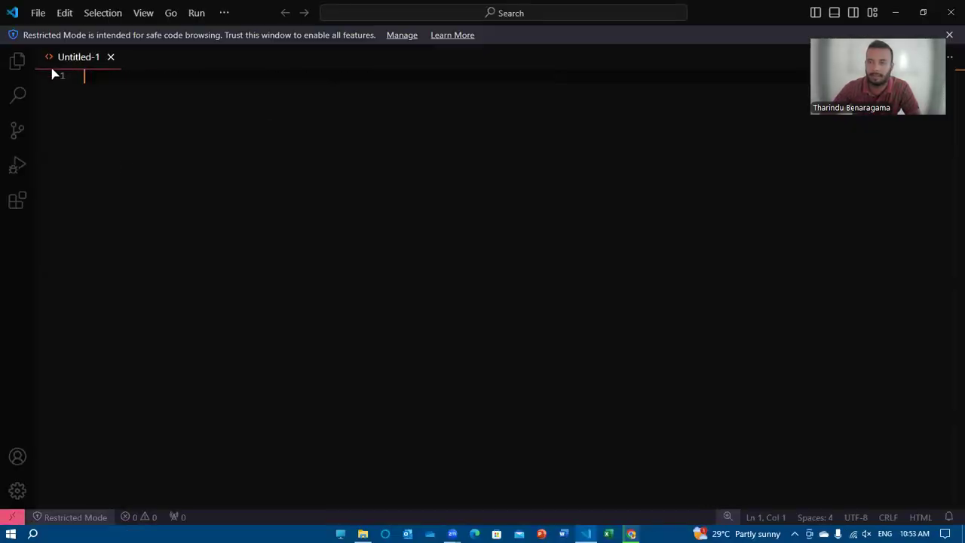
click(37, 18)
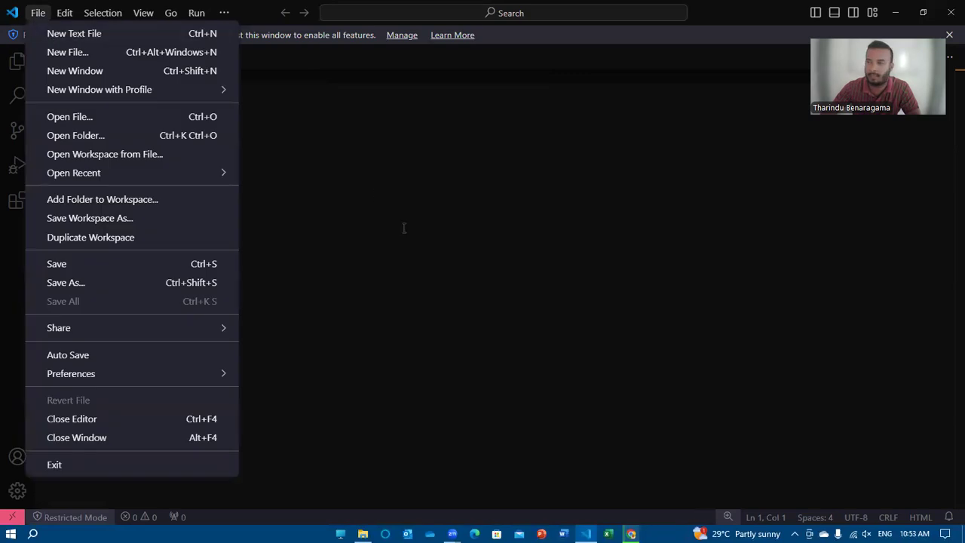
click(404, 228)
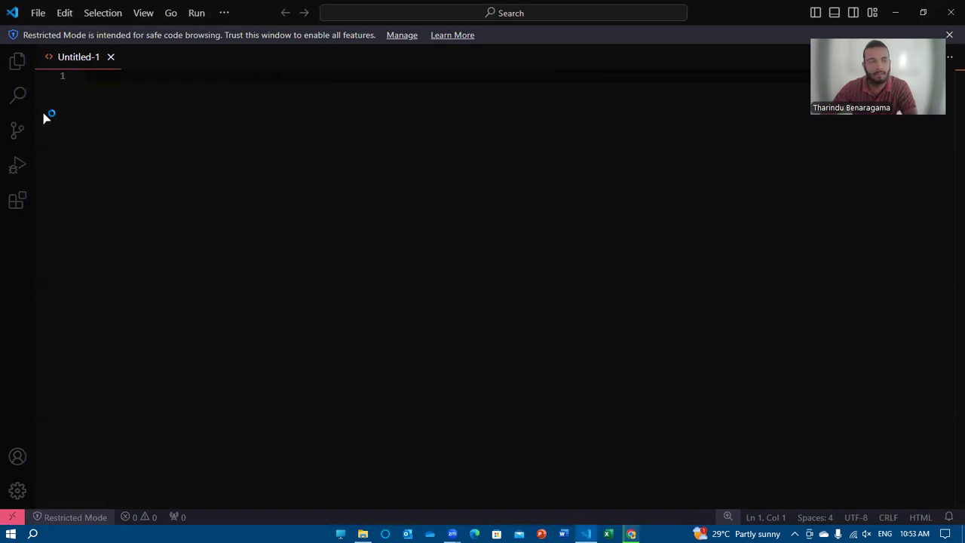
Start saving the untitled file under a new name and choose the VOC web site folder on the Desktop as its location
click(37, 13)
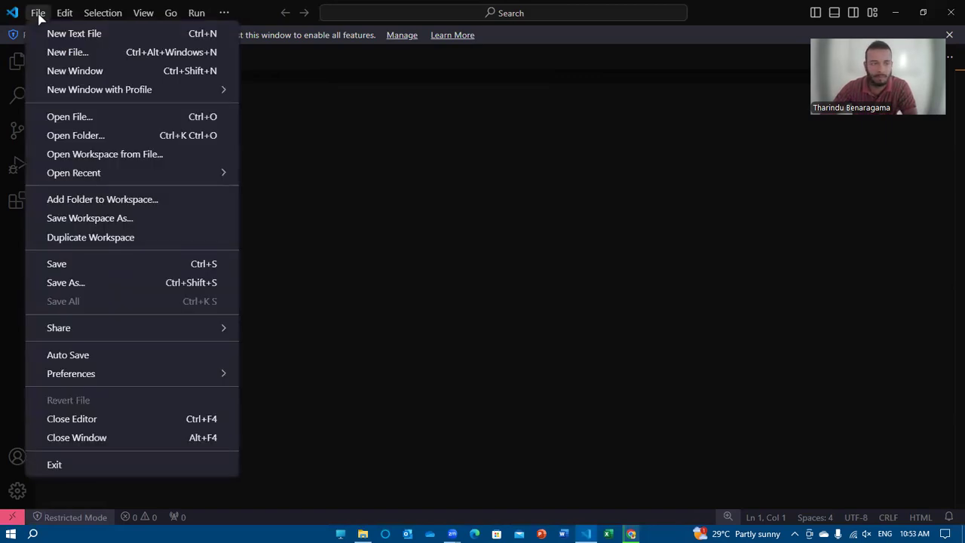
click(81, 282)
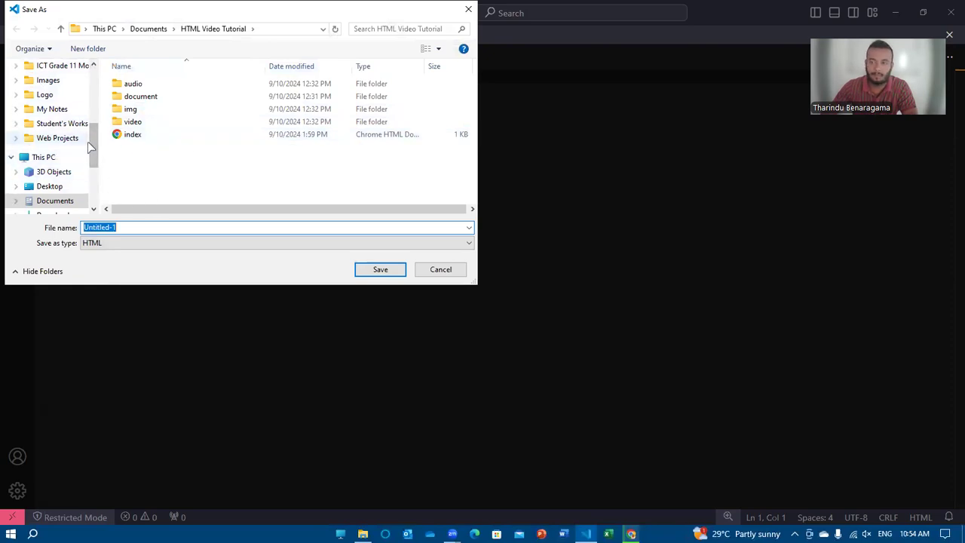
click(51, 188)
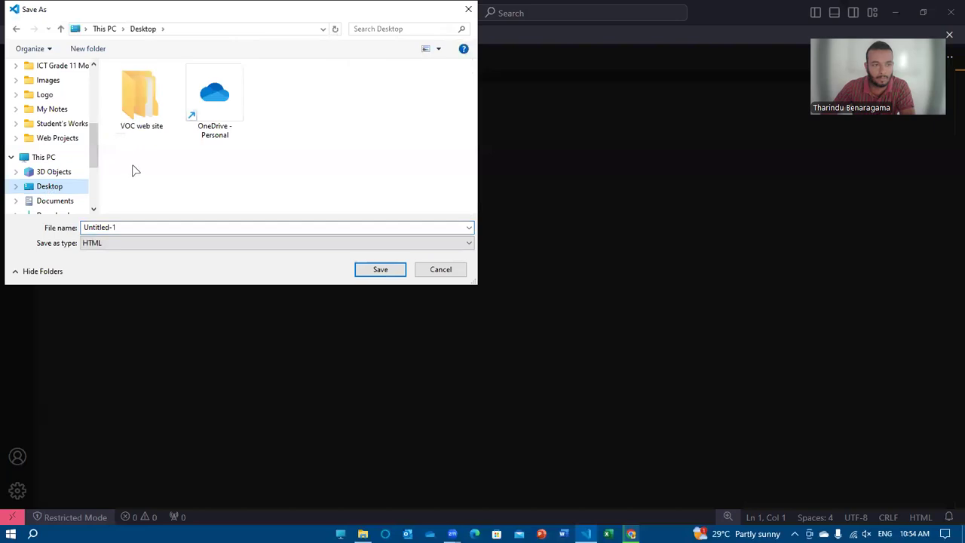
double_click(139, 98)
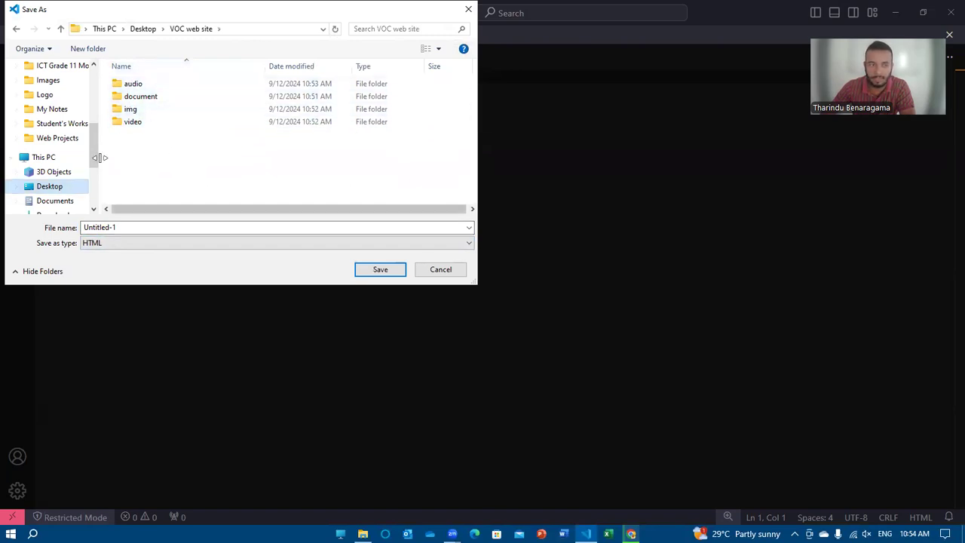
Name the file "index", choose HTML as its file type, and save it in the VOC web site folder
click(116, 230)
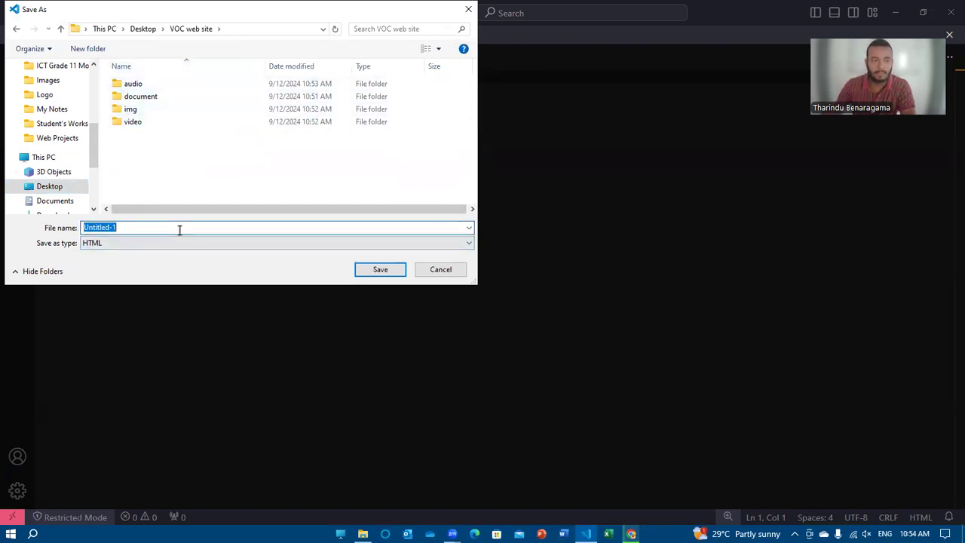
text(i)
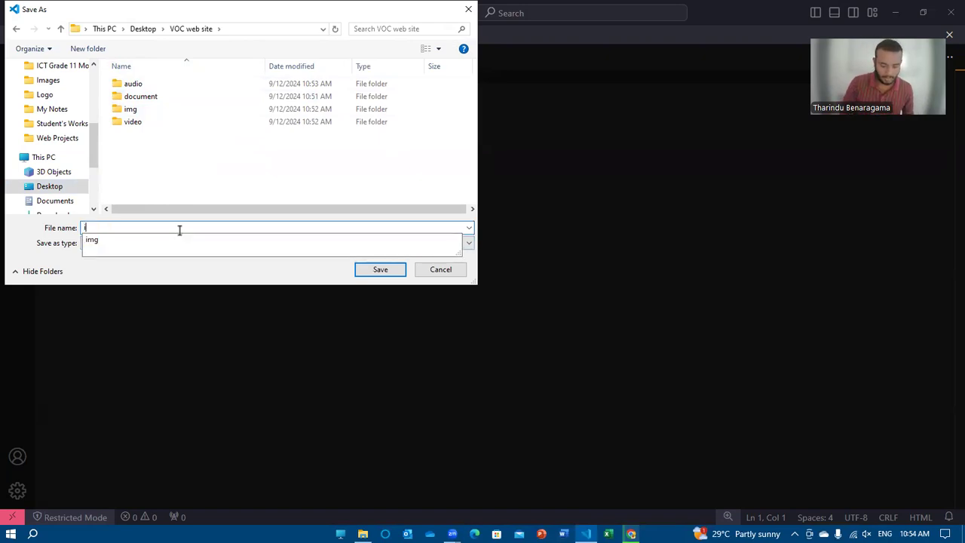
text(ndex)
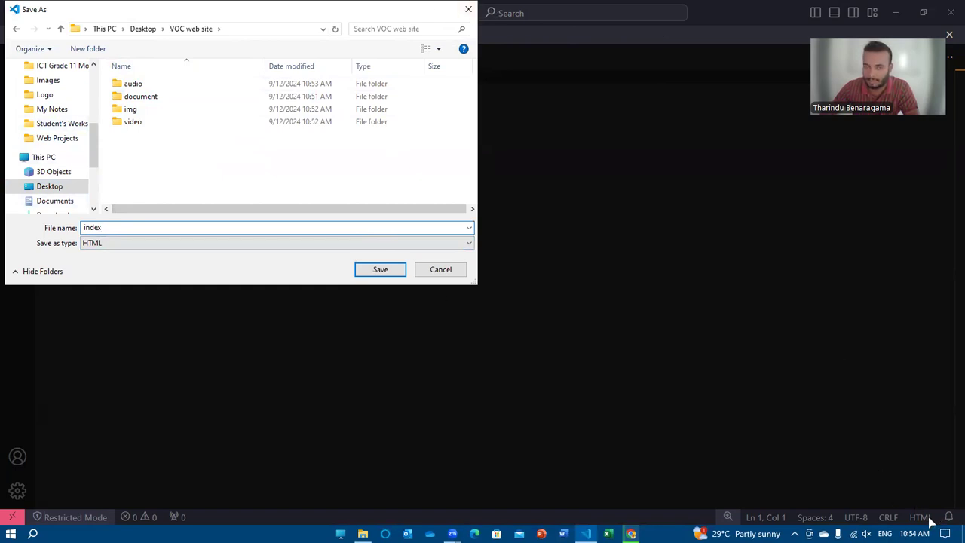
click(119, 243)
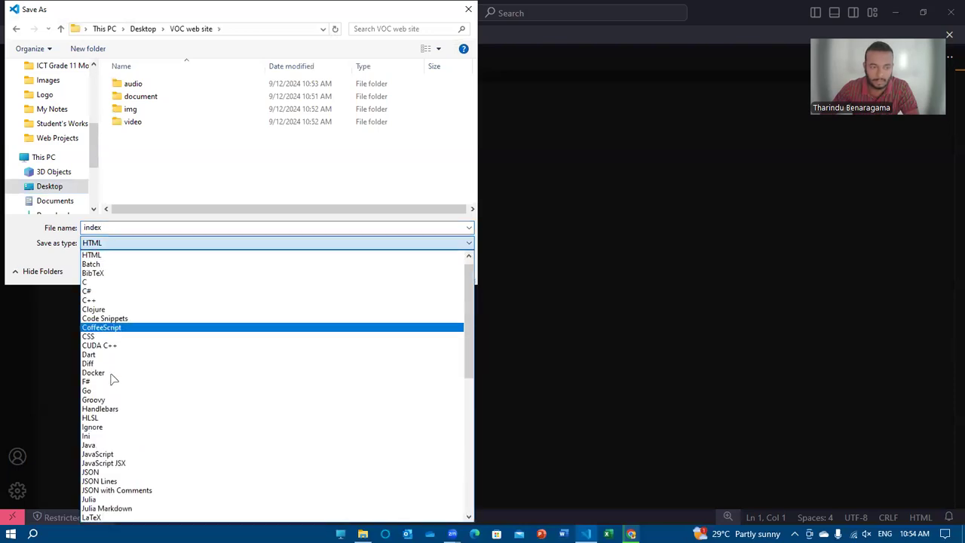
click(109, 259)
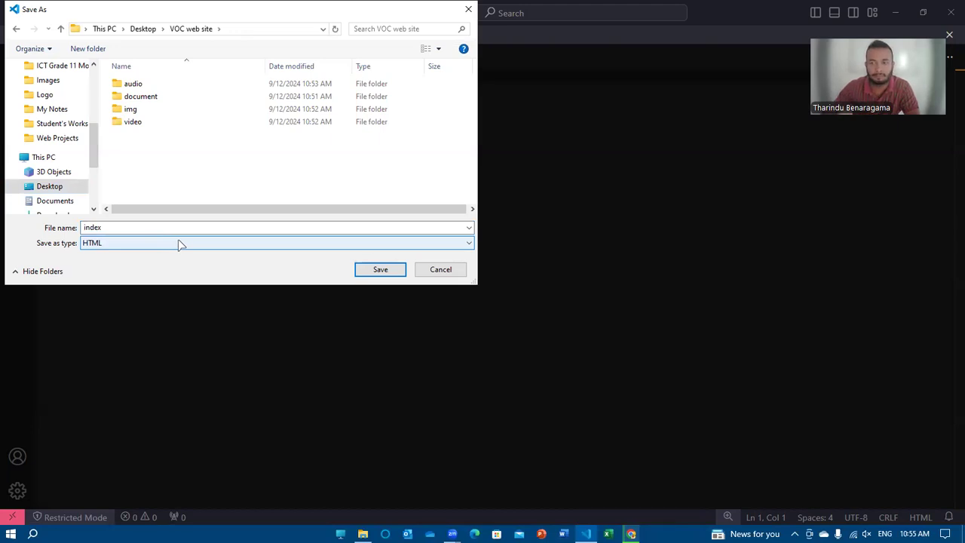
click(317, 507)
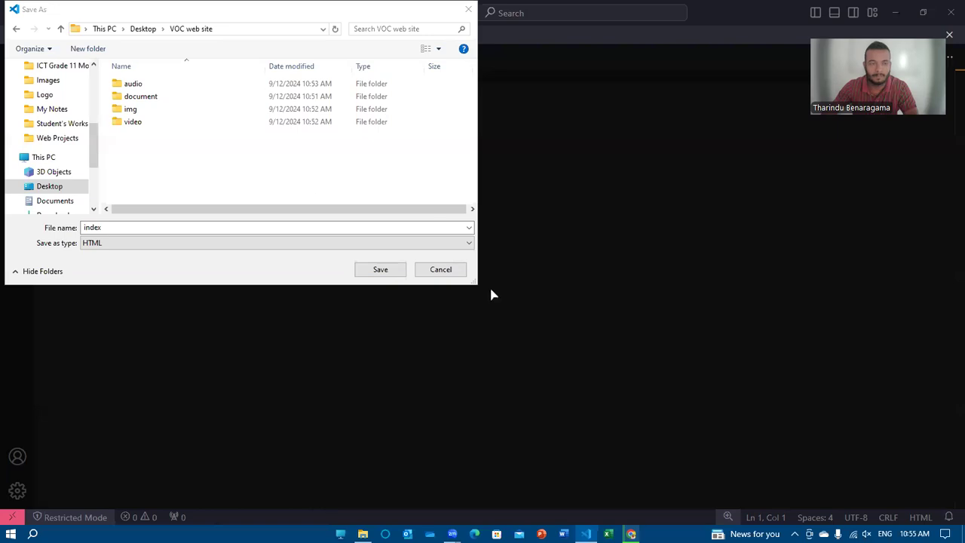
drag(286, 21, 415, 24)
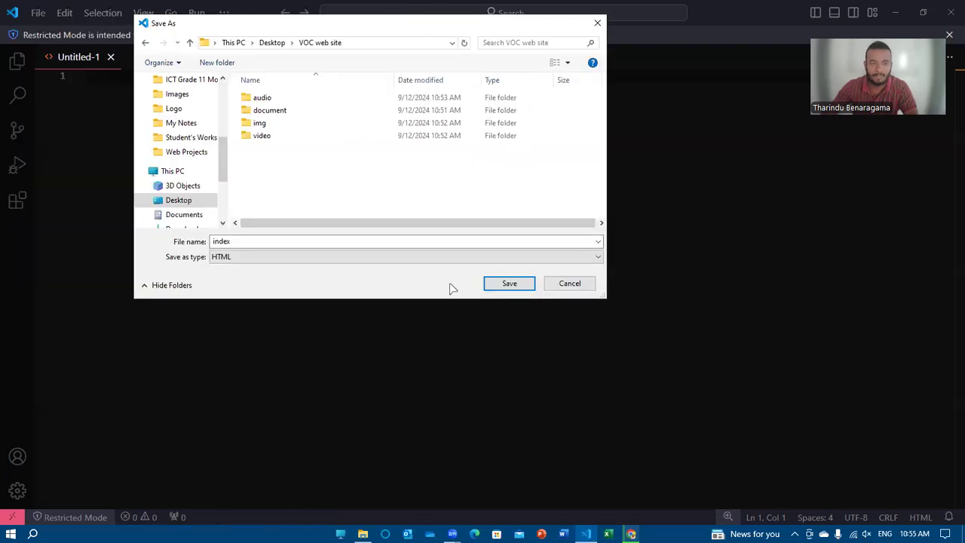
click(526, 286)
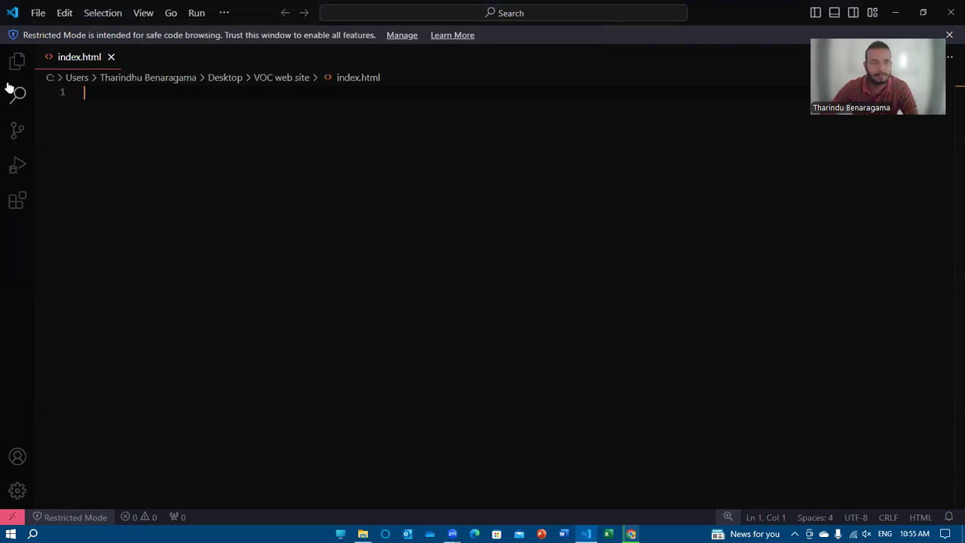